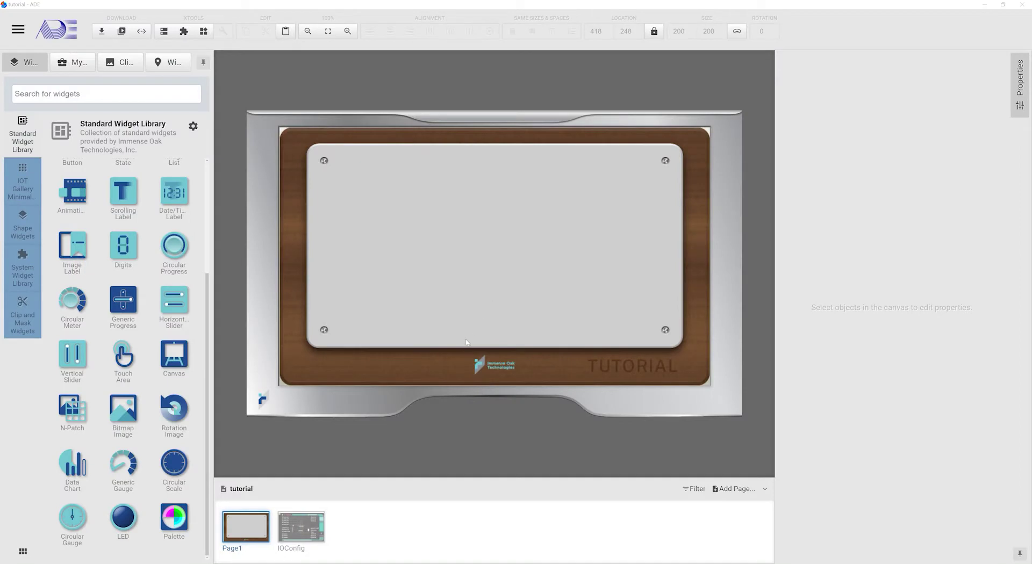
Open the IOConfig page and select the GPIO5_OUT widget to show its pin settings
{"action": "left_click", "coordinate": [309, 530]}
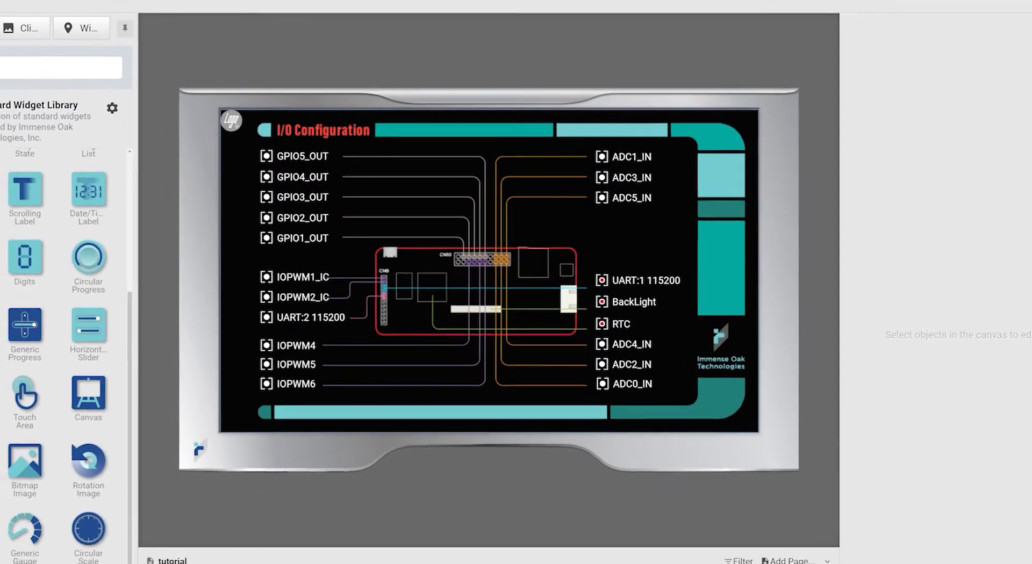
{"action": "left_click", "coordinate": [301, 158]}
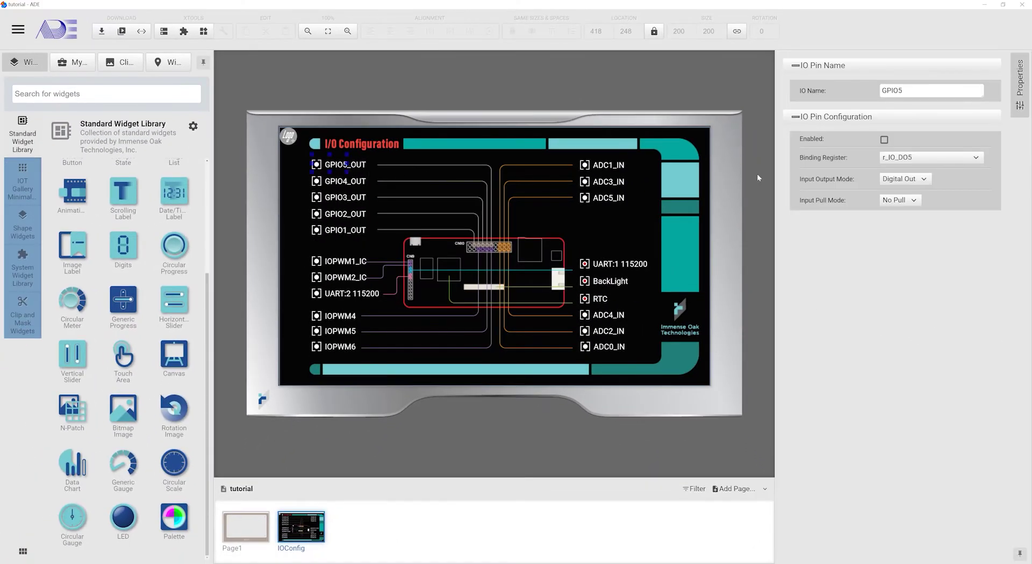
Change GPIO5 from Digital Out to Digital In on r_IO_DI5 with Pull Up, and enable it
{"action": "left_click", "coordinate": [933, 159]}
{"action": "left_click", "coordinate": [935, 160]}
{"action": "left_click", "coordinate": [917, 179]}
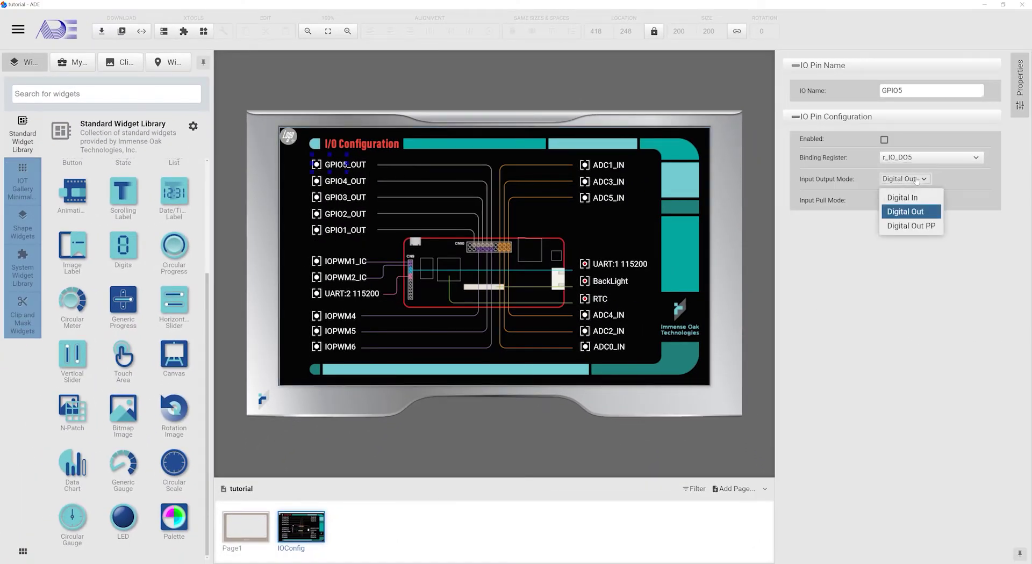
{"action": "left_click", "coordinate": [910, 198]}
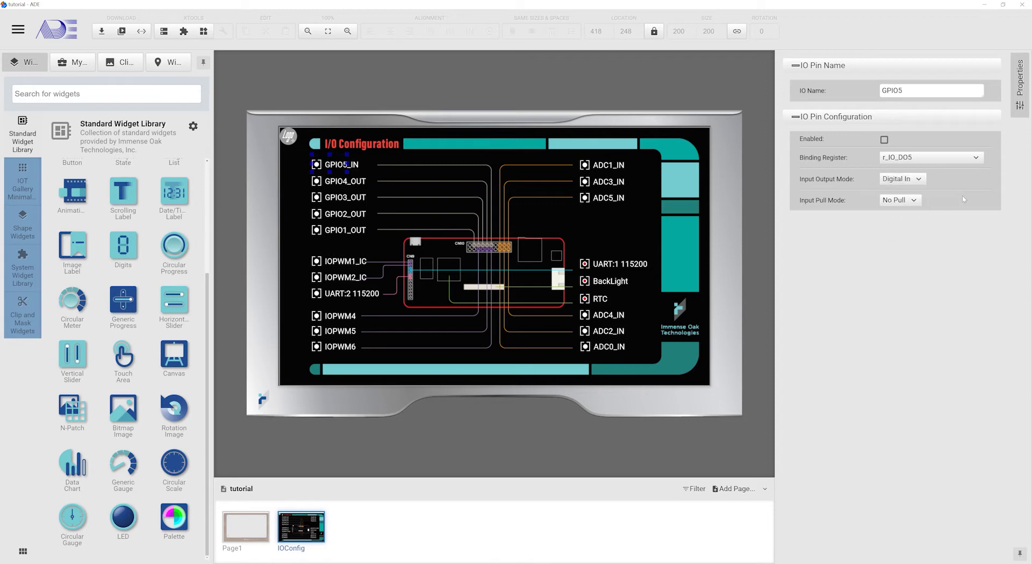
{"action": "left_click", "coordinate": [941, 160]}
{"action": "scroll", "coordinate": [925, 253], "scroll_direction": "down", "scroll_amount": 3}
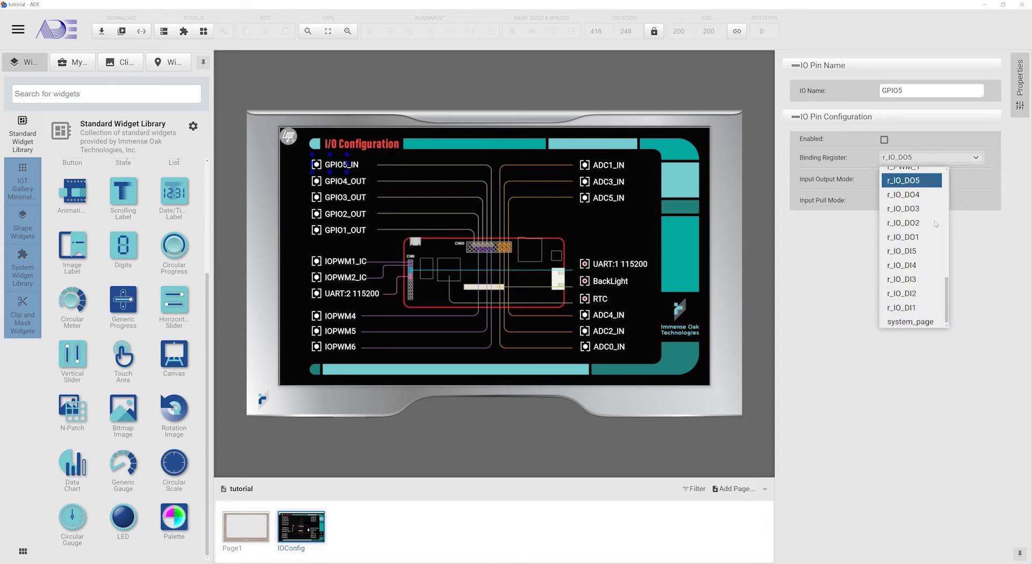
{"action": "left_click", "coordinate": [926, 252]}
{"action": "left_click", "coordinate": [908, 200]}
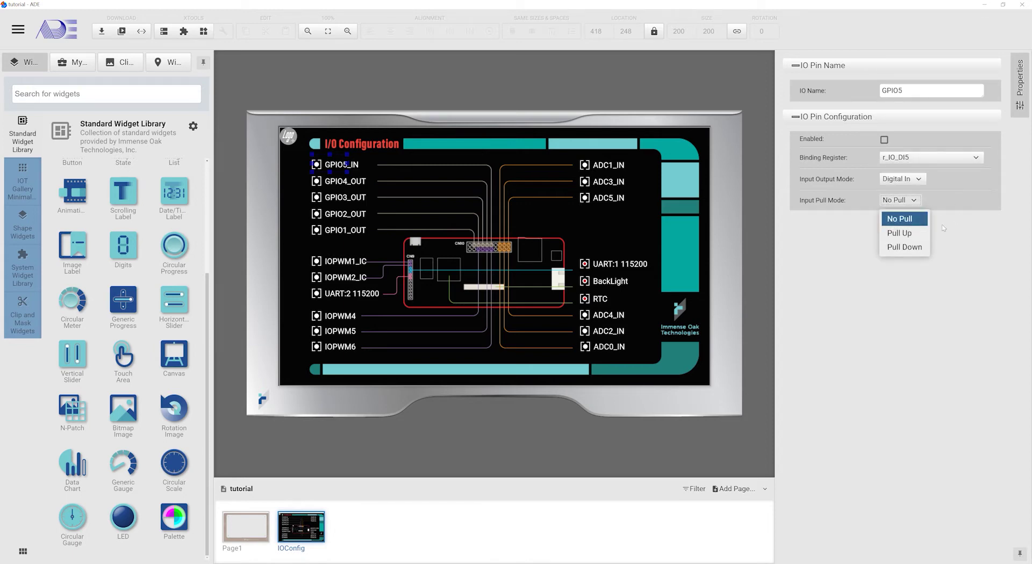
{"action": "left_click", "coordinate": [921, 236]}
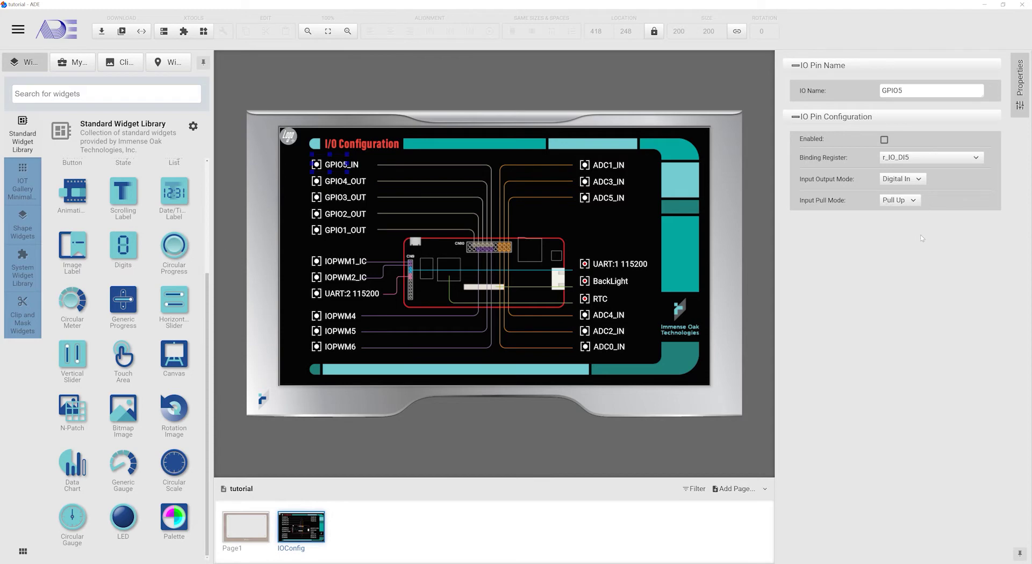
{"action": "left_click", "coordinate": [884, 141]}
{"action": "left_click", "coordinate": [295, 180]}
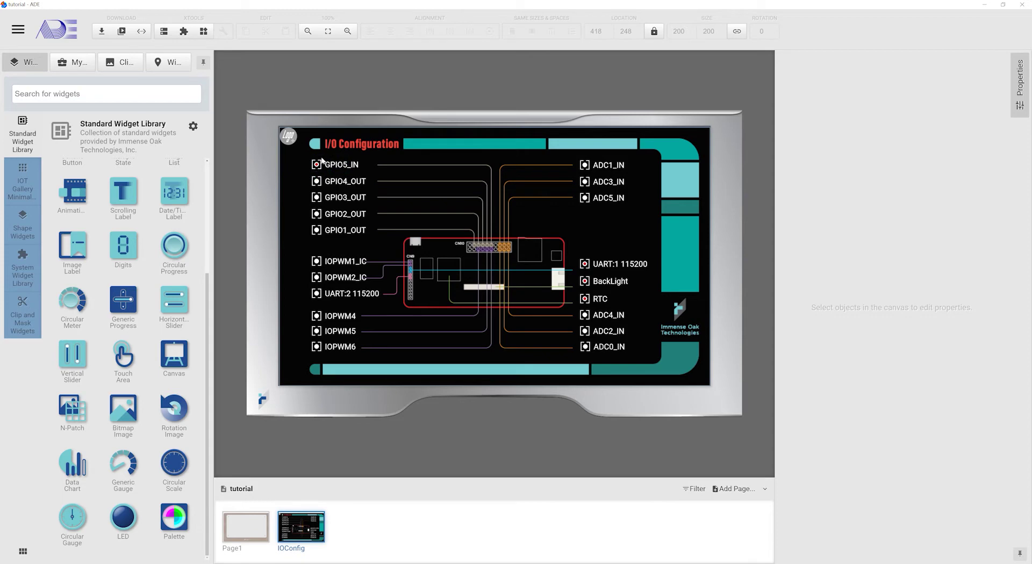
Reselect GPIO5_IN to review it, then select IOPWM1_IC to show its input-capture settings
{"action": "left_click", "coordinate": [333, 163]}
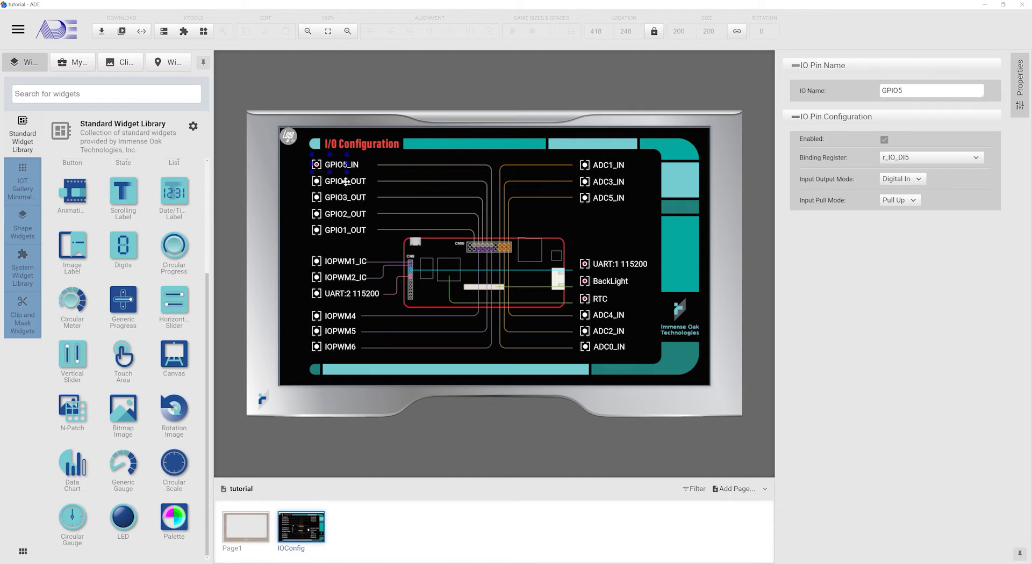
{"action": "left_click", "coordinate": [341, 262]}
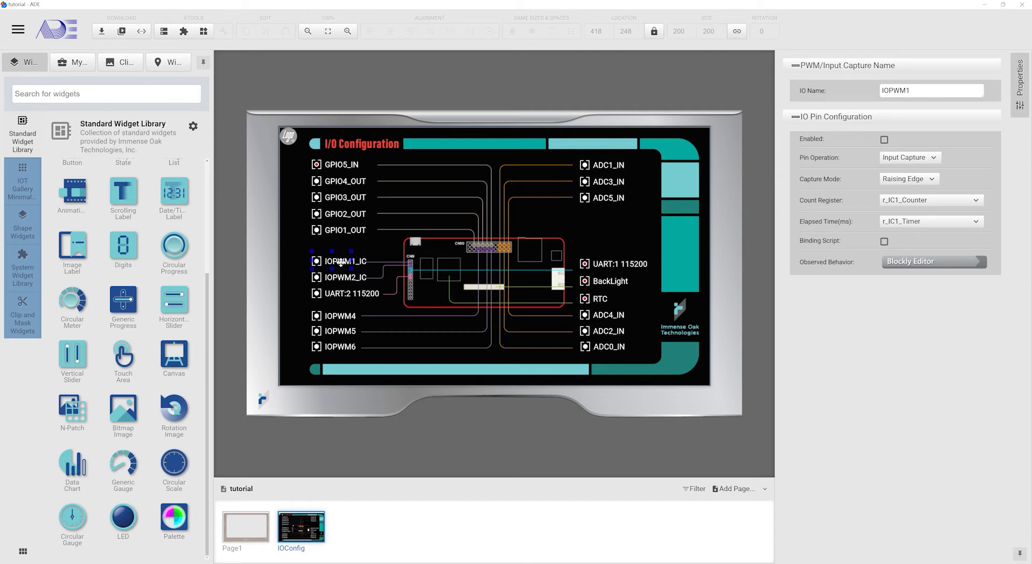
{"action": "left_click", "coordinate": [893, 158]}
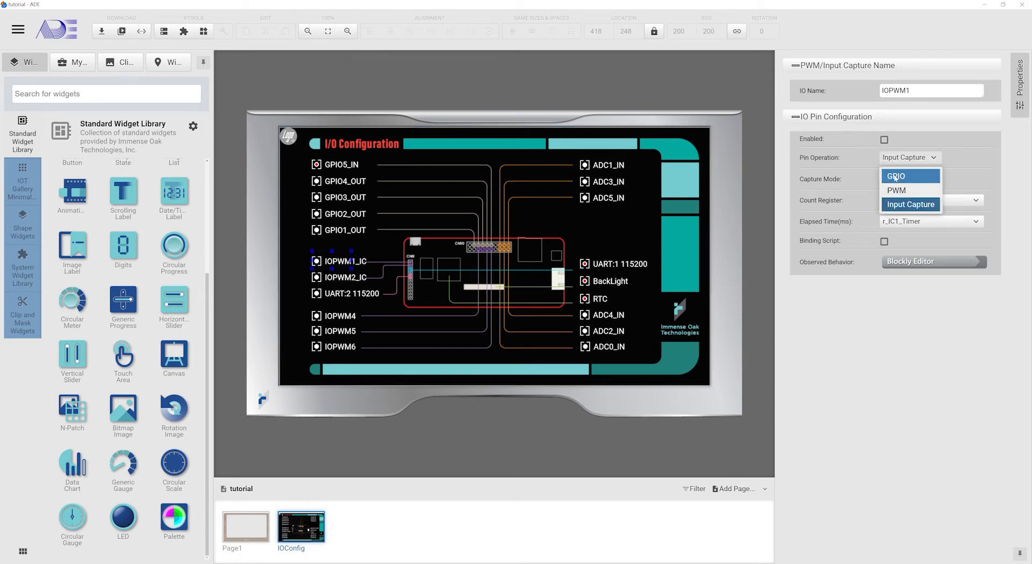
{"action": "left_click", "coordinate": [895, 177]}
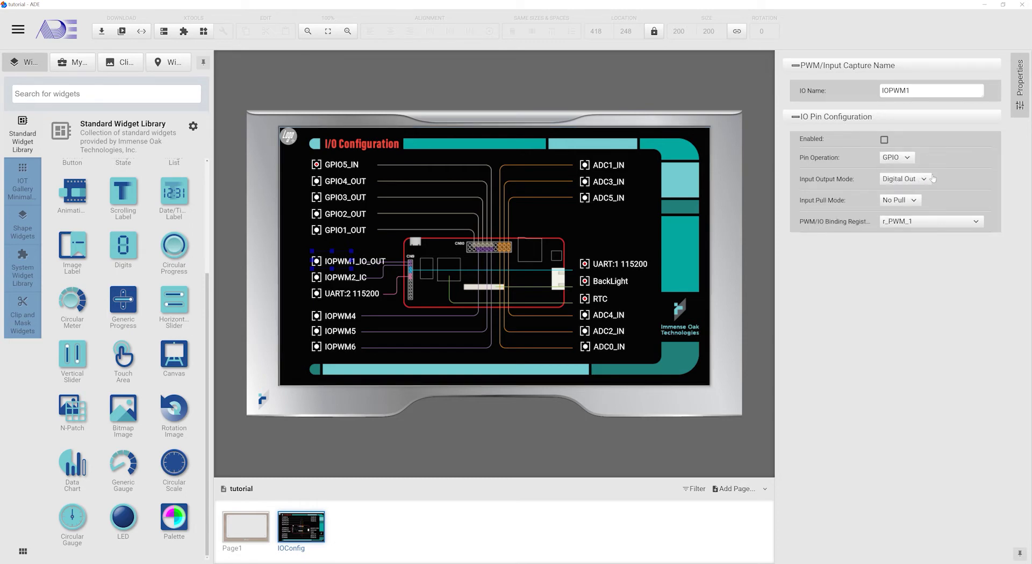
{"action": "left_click", "coordinate": [906, 159]}
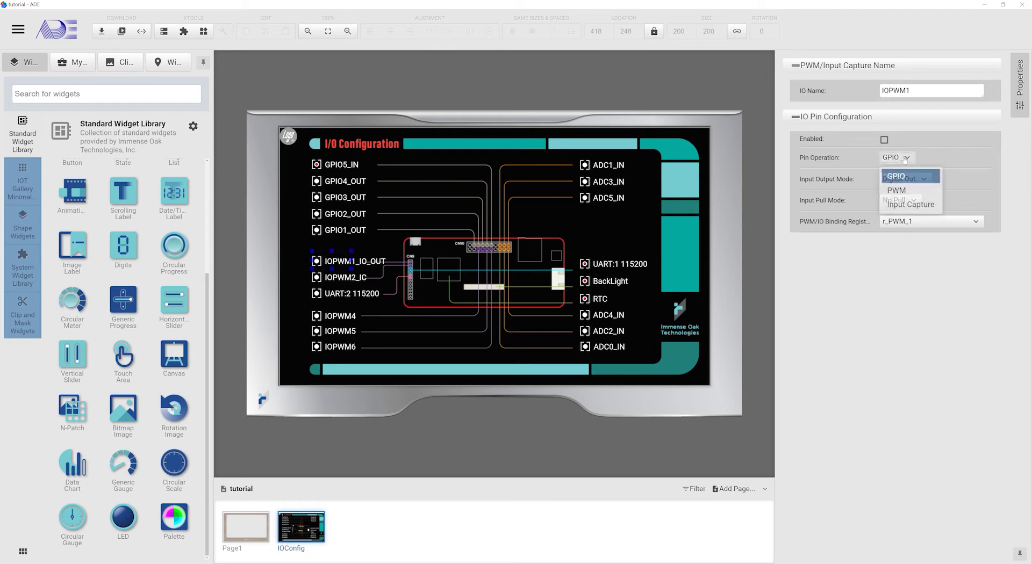
{"action": "left_click", "coordinate": [906, 188]}
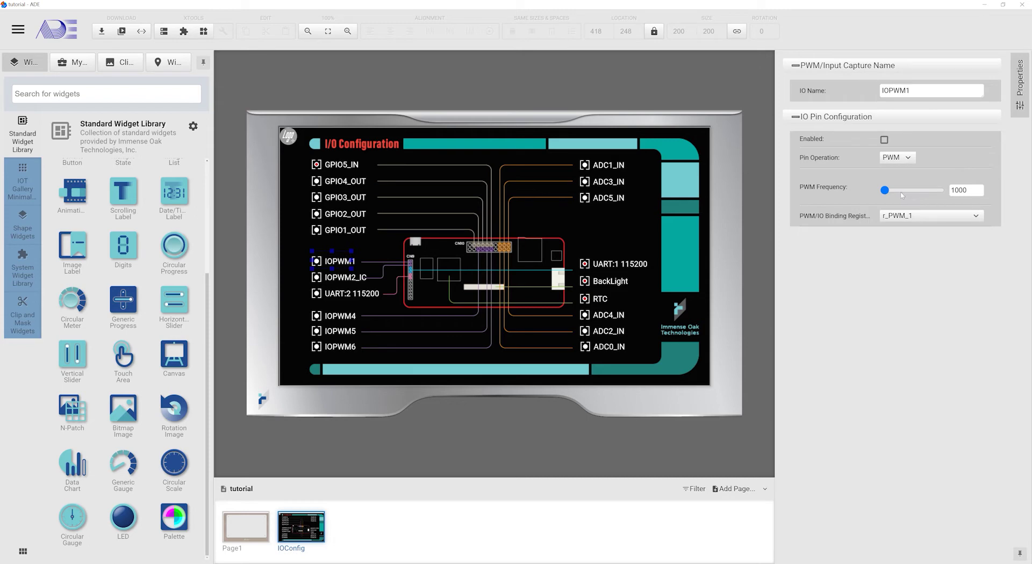
{"action": "left_click", "coordinate": [902, 193]}
{"action": "left_click_drag", "start_coordinate": [899, 192], "coordinate": [889, 194]}
{"action": "left_click", "coordinate": [898, 158]}
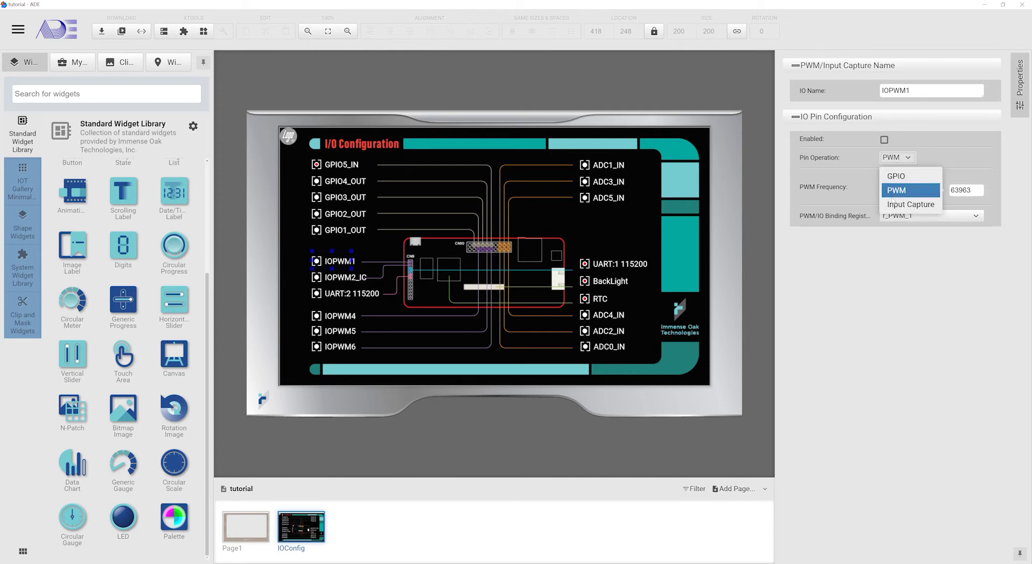
{"action": "left_click", "coordinate": [891, 205]}
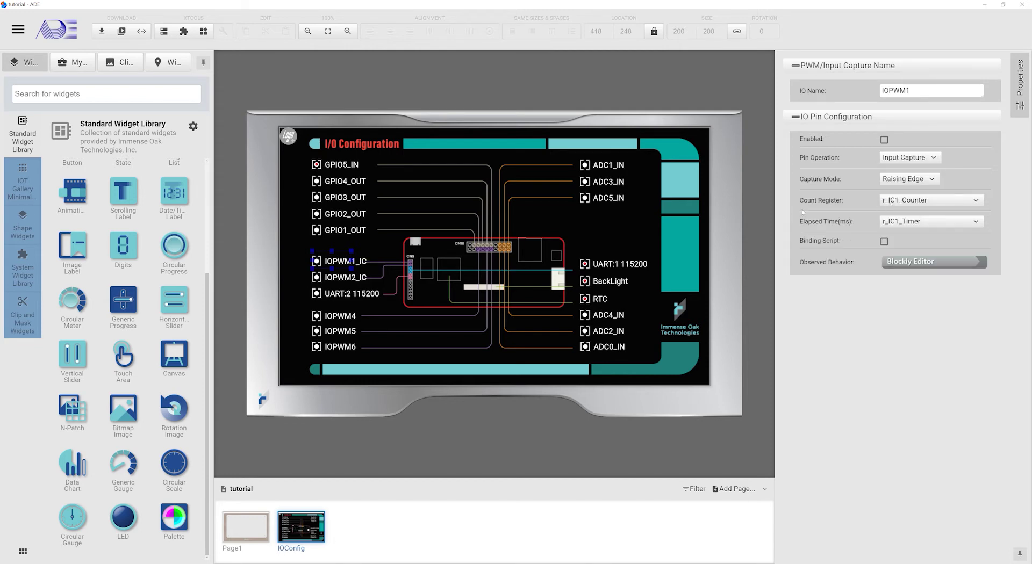
Keep IOPWM1 on Raising Edge capture with r_IC1_Counter count and r_IC1_Timer elapsed-time registers
{"action": "left_click", "coordinate": [928, 181]}
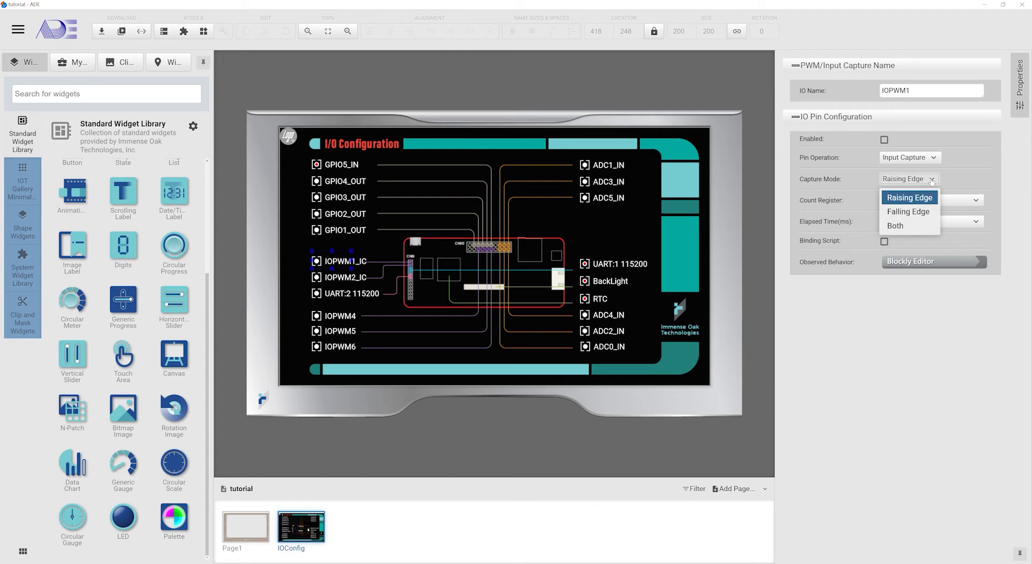
{"action": "left_click", "coordinate": [947, 201]}
{"action": "left_click", "coordinate": [948, 202]}
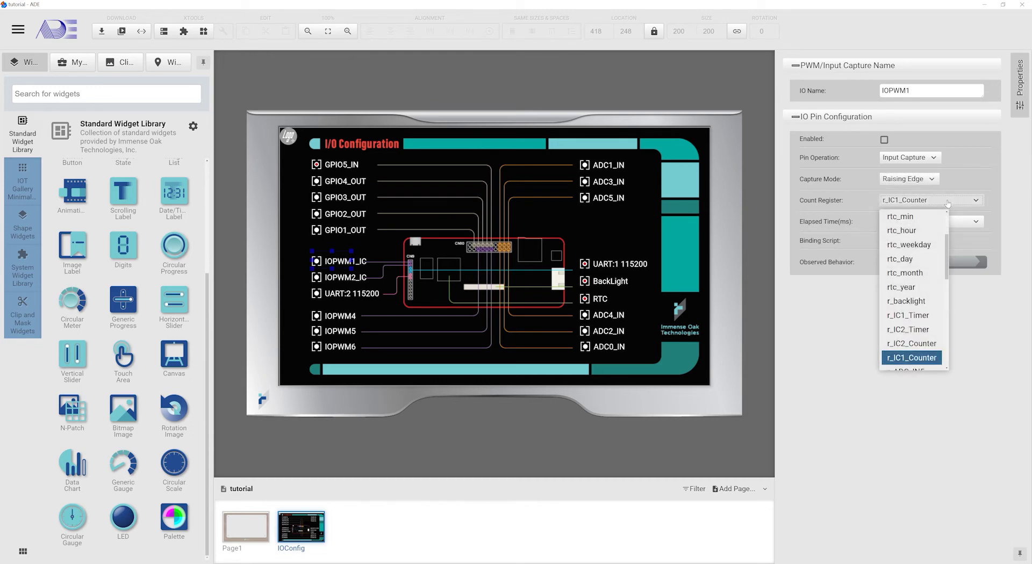
{"action": "left_click", "coordinate": [947, 202]}
{"action": "left_click", "coordinate": [932, 224]}
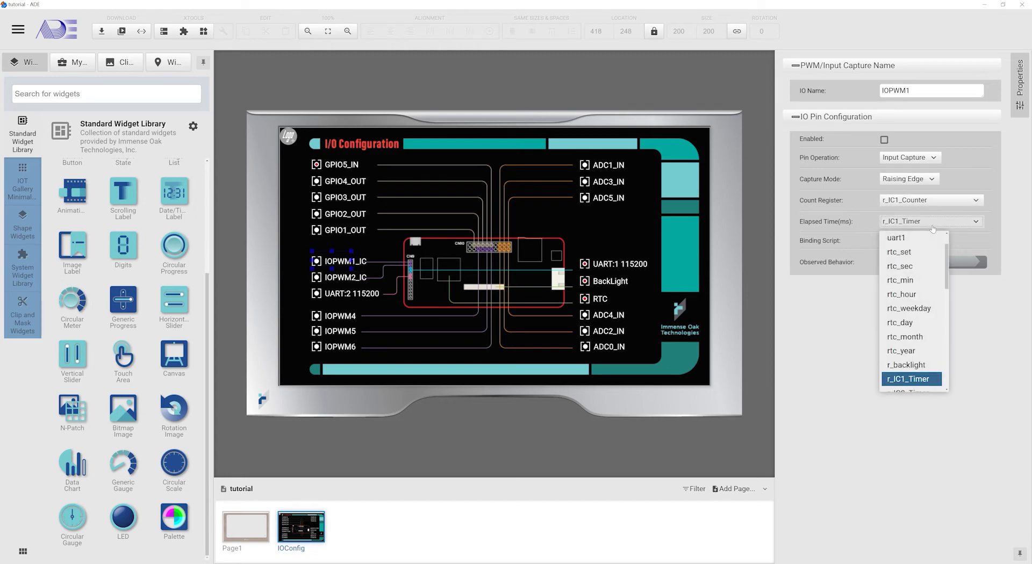
{"action": "left_click", "coordinate": [932, 229]}
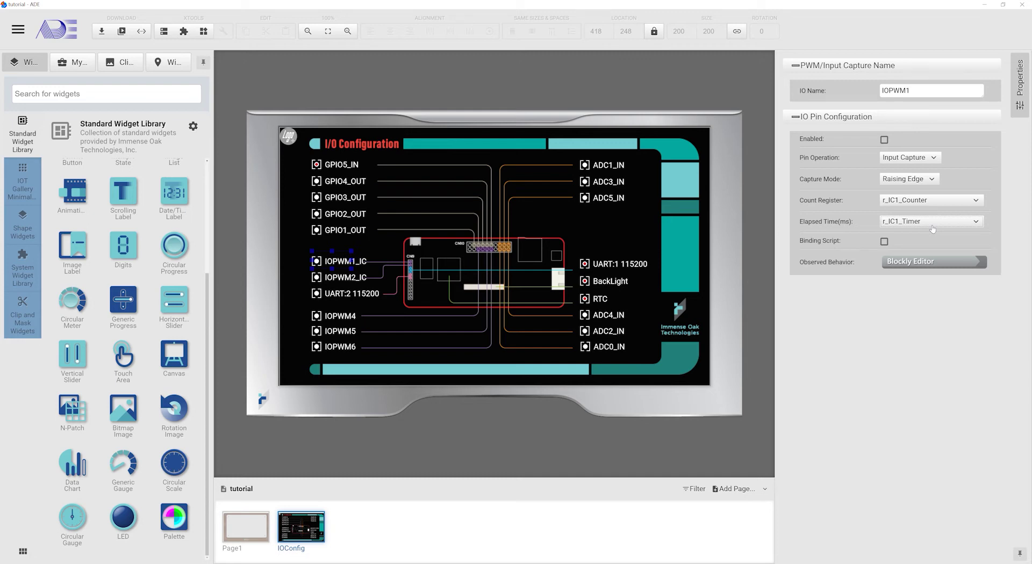
{"action": "left_click", "coordinate": [601, 168]}
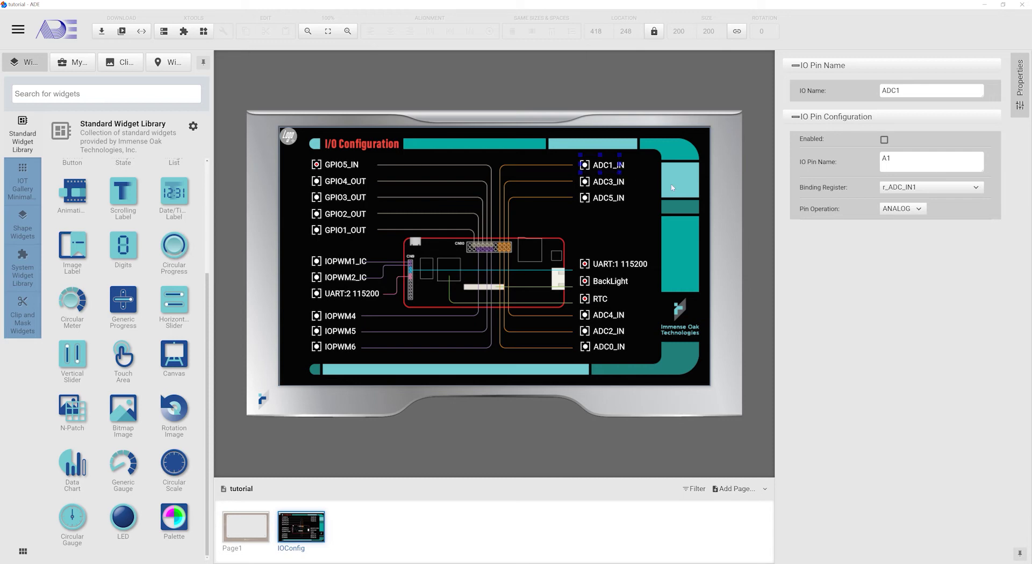
Switch the ADC1 pin operation from ANALOG to GPIO
{"action": "left_click", "coordinate": [903, 210]}
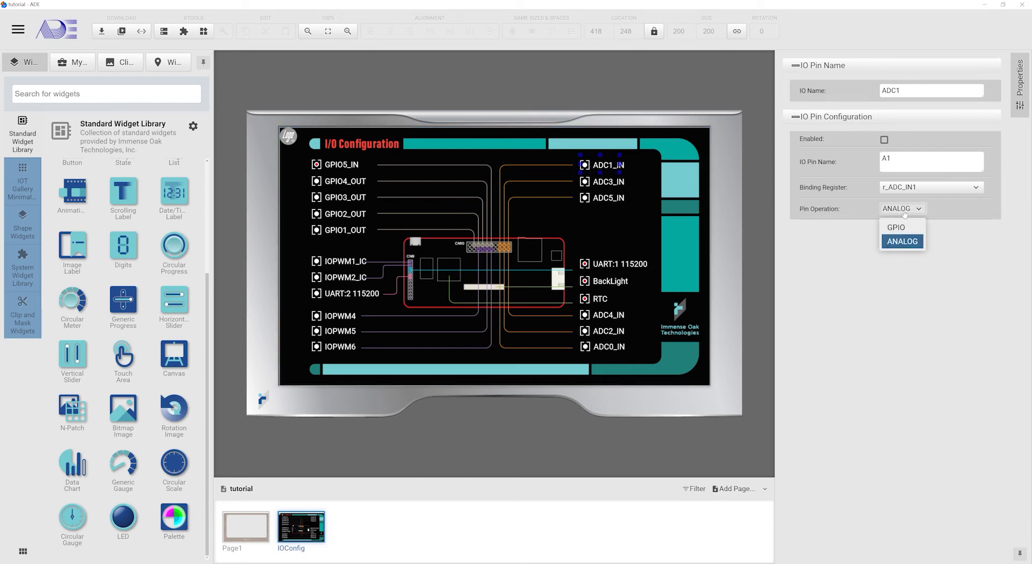
{"action": "left_click", "coordinate": [904, 228]}
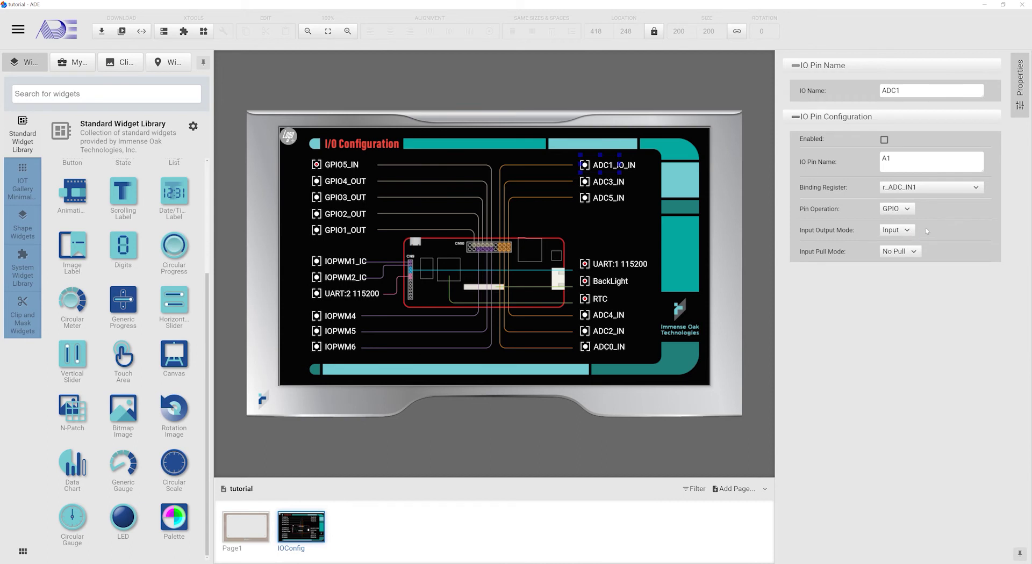
{"action": "left_click", "coordinate": [611, 279]}
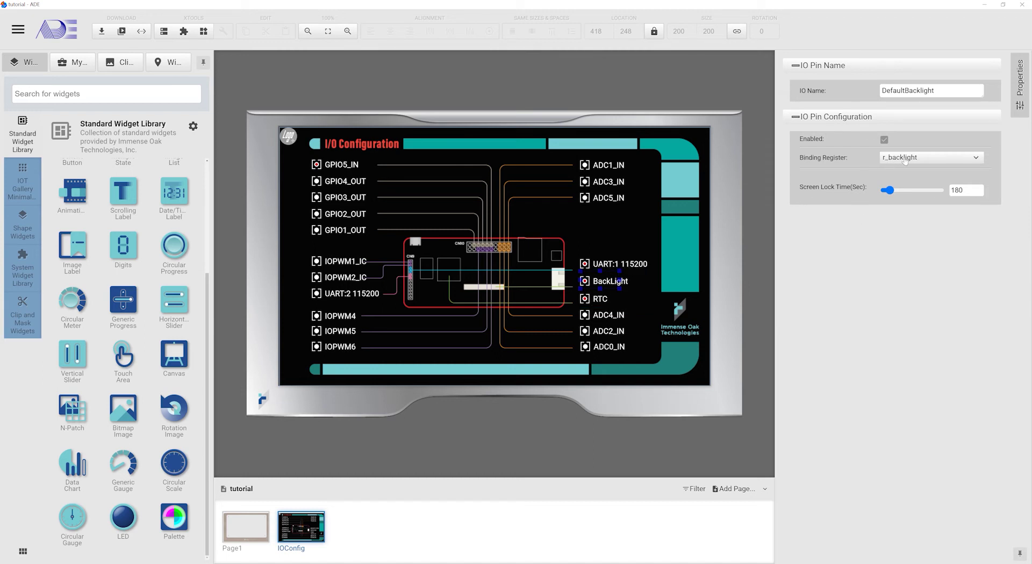
Keep r_backlight as the BackLight register and lower its screen lock time to 15 seconds
{"action": "left_click", "coordinate": [927, 159]}
{"action": "left_click", "coordinate": [927, 159]}
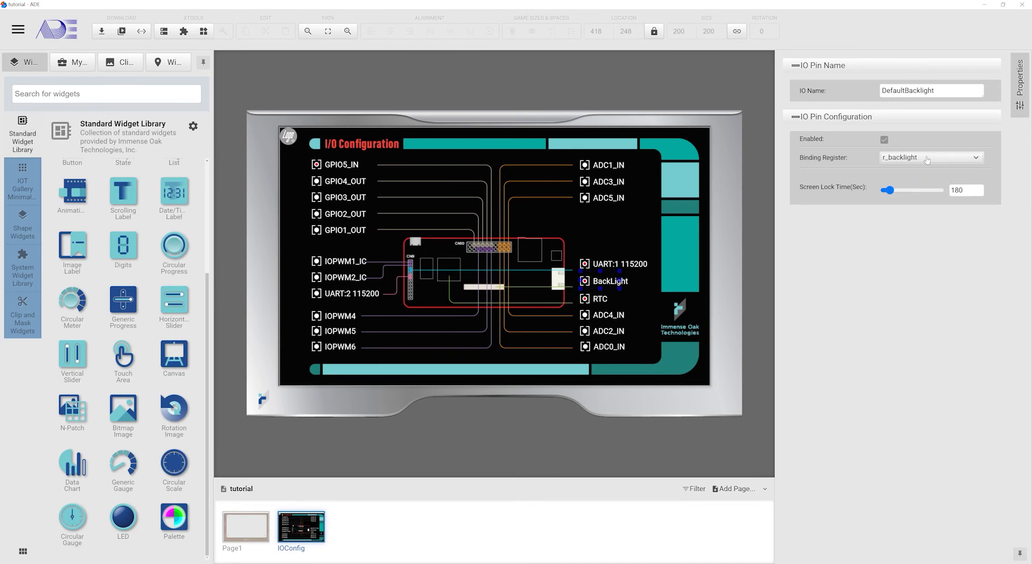
{"action": "left_click", "coordinate": [909, 192]}
{"action": "left_click_drag", "start_coordinate": [910, 194], "coordinate": [870, 200]}
{"action": "left_click", "coordinate": [599, 300]}
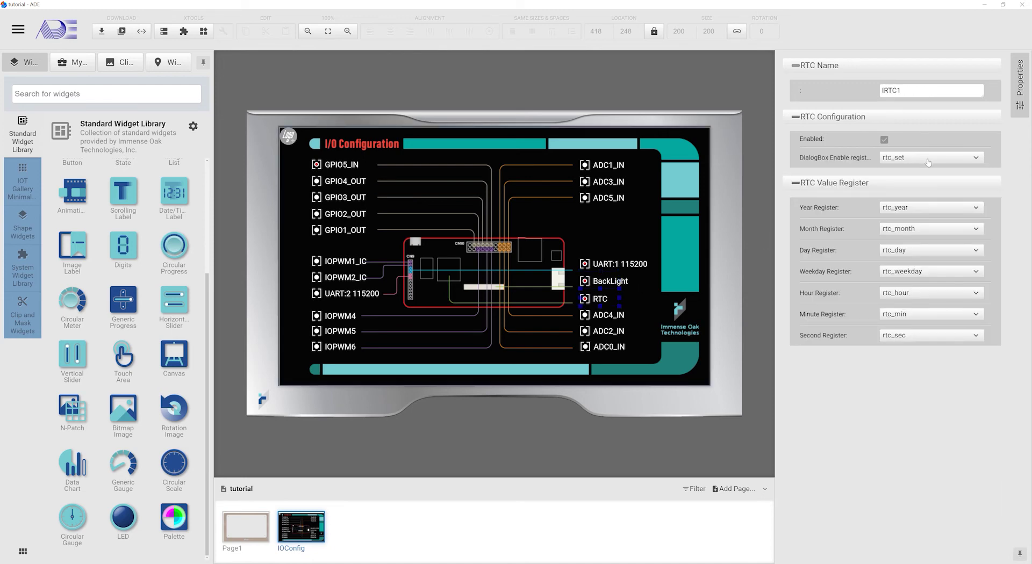
Confirm the RTC's rtc_set dialog-box enable plus rtc_year, rtc_month and rtc_day registers
{"action": "left_click", "coordinate": [953, 159]}
{"action": "left_click", "coordinate": [952, 159]}
{"action": "left_click", "coordinate": [944, 208]}
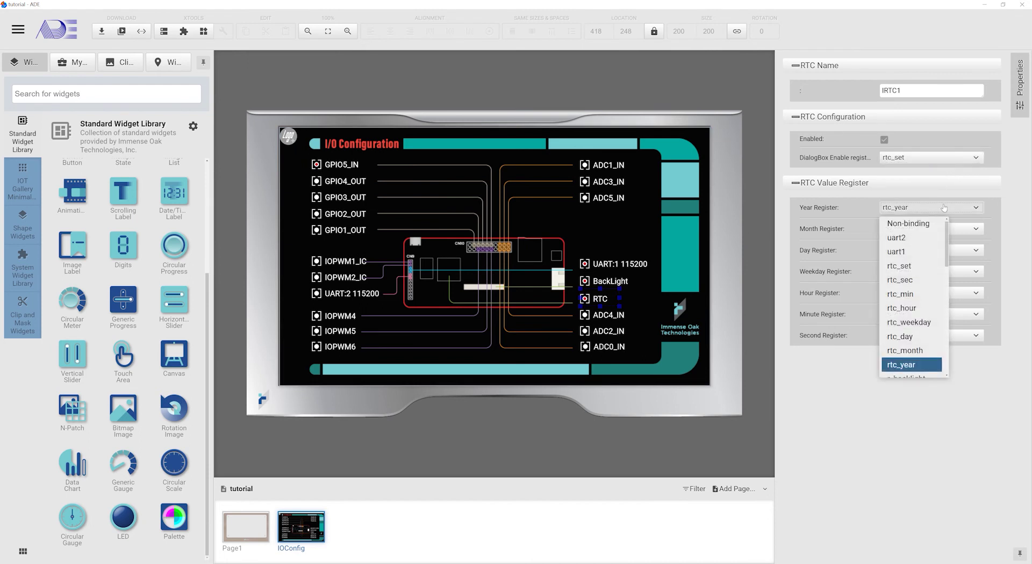
{"action": "left_click", "coordinate": [944, 208]}
{"action": "left_click", "coordinate": [944, 229]}
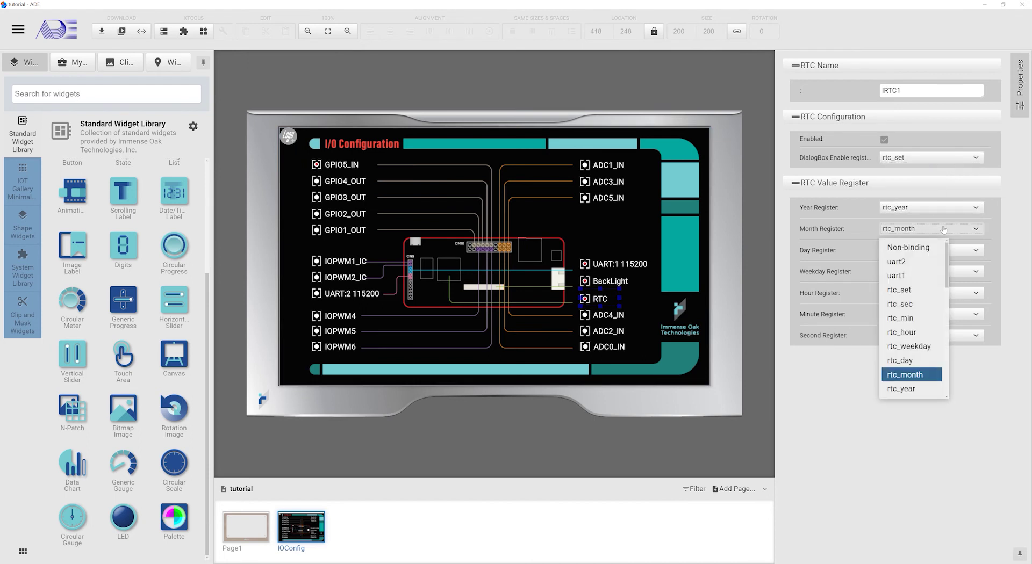
{"action": "left_click", "coordinate": [944, 229]}
{"action": "left_click", "coordinate": [939, 251]}
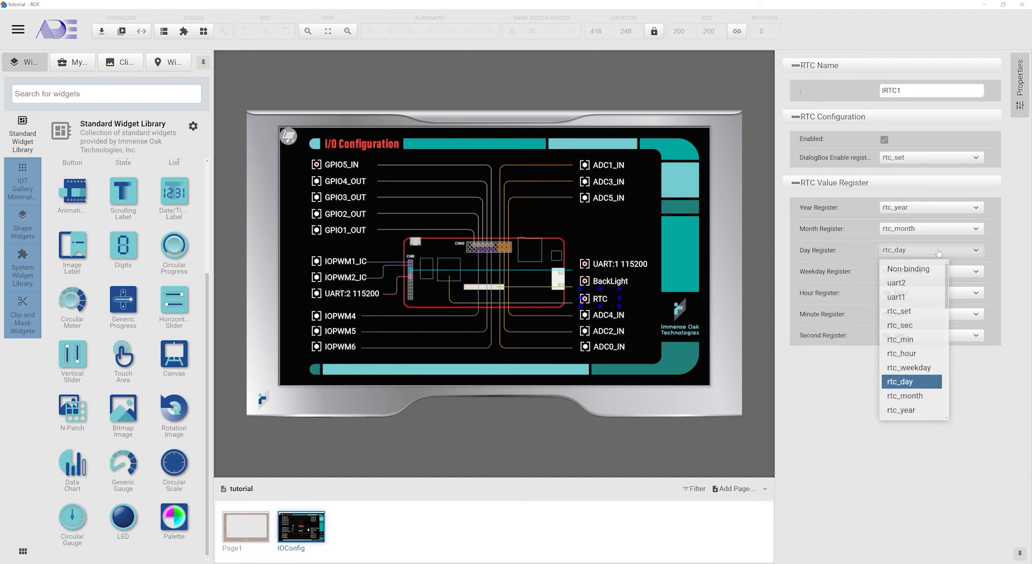
{"action": "left_click", "coordinate": [939, 251]}
Confirm the rtc_weekday, rtc_hour, rtc_min and rtc_sec registers, then select the UART:1 widget
{"action": "left_click", "coordinate": [925, 275]}
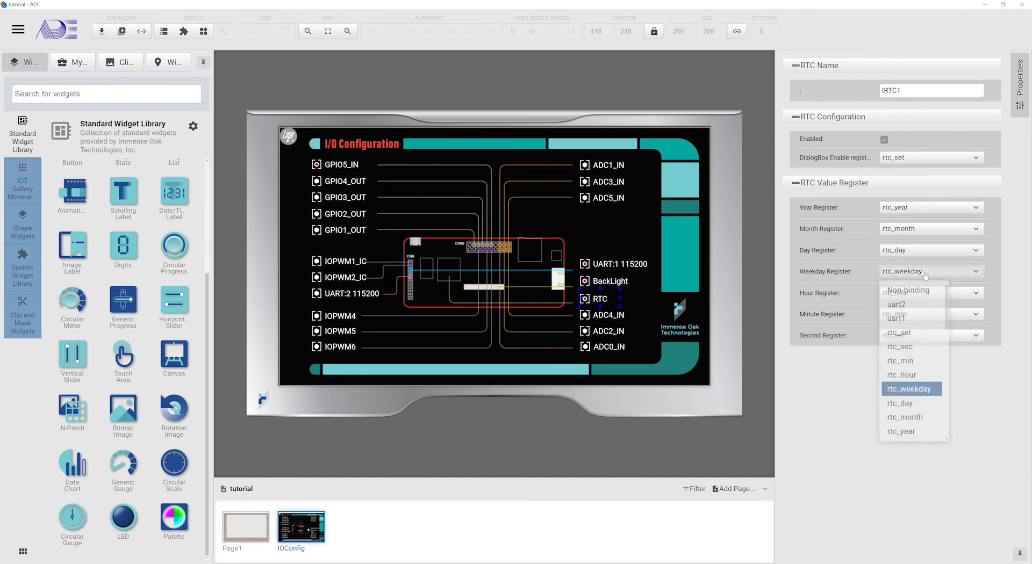
{"action": "left_click", "coordinate": [925, 276]}
{"action": "left_click", "coordinate": [930, 295]}
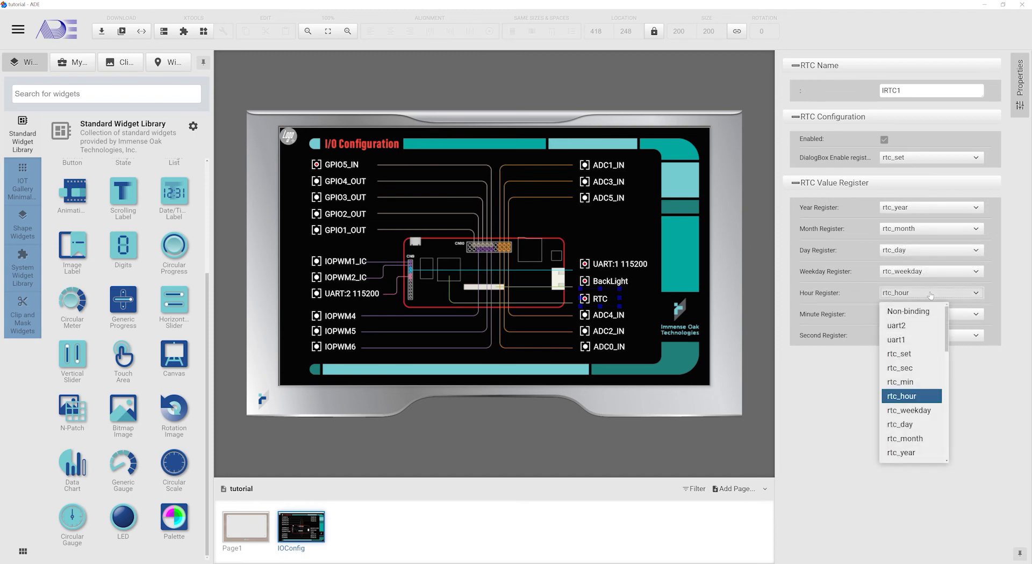
{"action": "left_click", "coordinate": [931, 294]}
{"action": "left_click", "coordinate": [933, 314]}
{"action": "left_click", "coordinate": [933, 315]}
{"action": "left_click", "coordinate": [935, 337]}
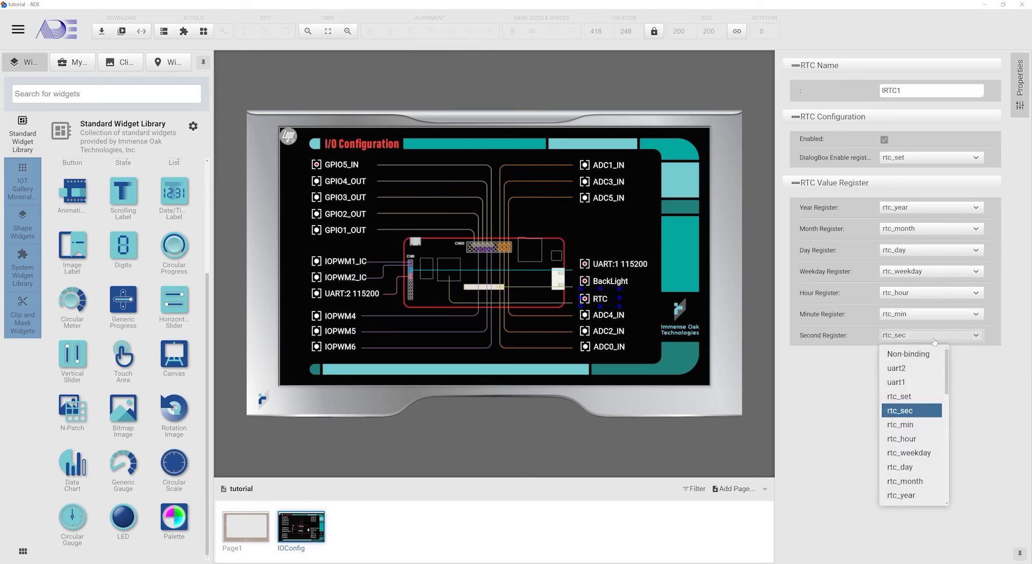
{"action": "left_click", "coordinate": [603, 264]}
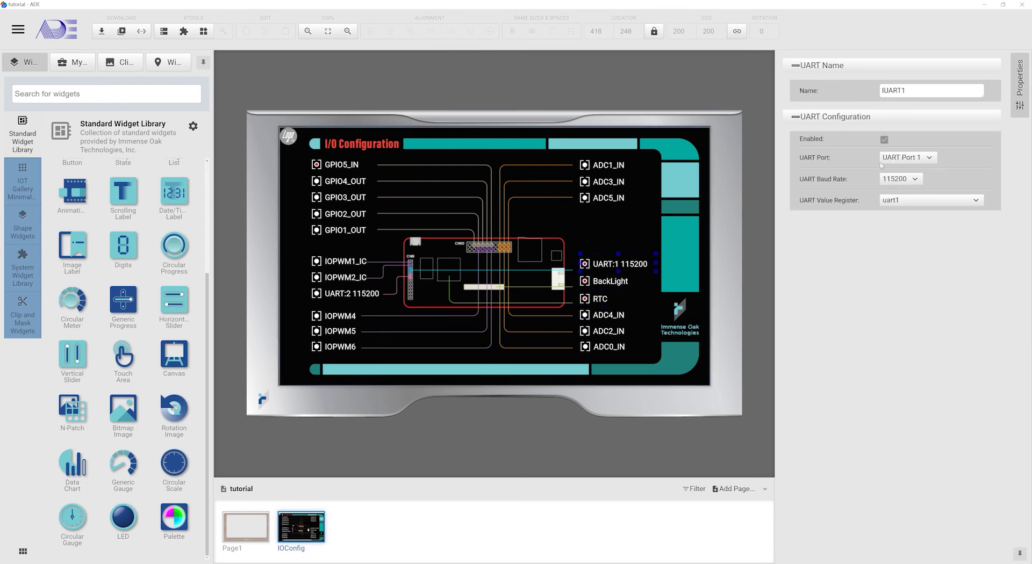
{"action": "left_click", "coordinate": [921, 157]}
{"action": "left_click", "coordinate": [909, 177]}
{"action": "left_click", "coordinate": [907, 179]}
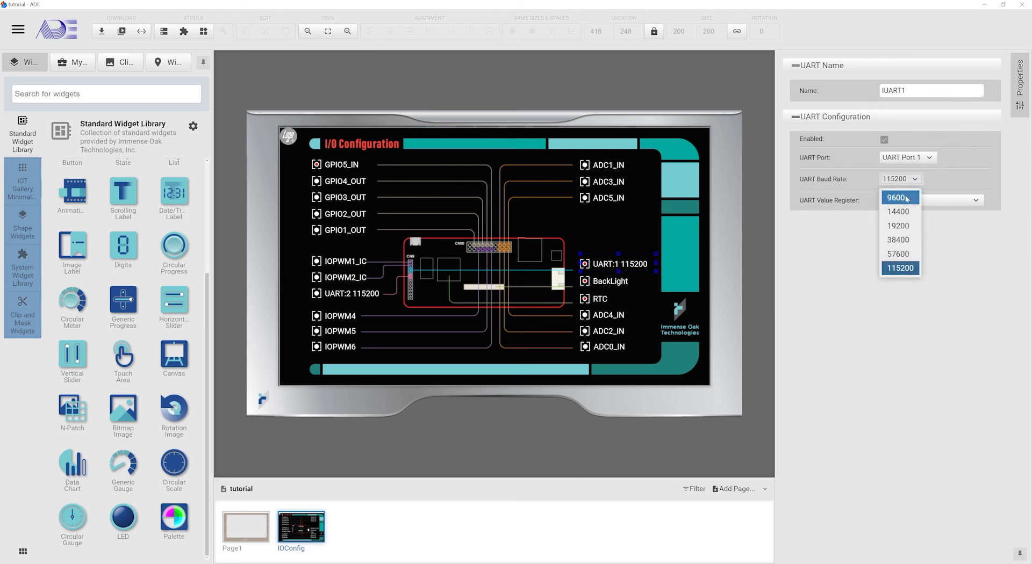
{"action": "left_click", "coordinate": [903, 194]}
{"action": "left_click", "coordinate": [913, 181]}
{"action": "left_click", "coordinate": [903, 271]}
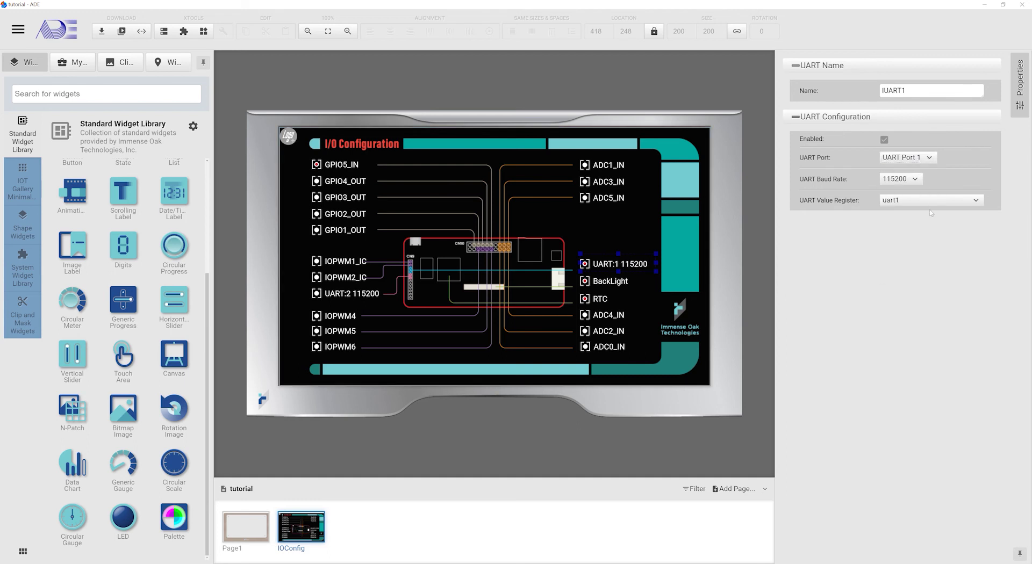
{"action": "left_click", "coordinate": [934, 201]}
{"action": "left_click", "coordinate": [909, 248]}
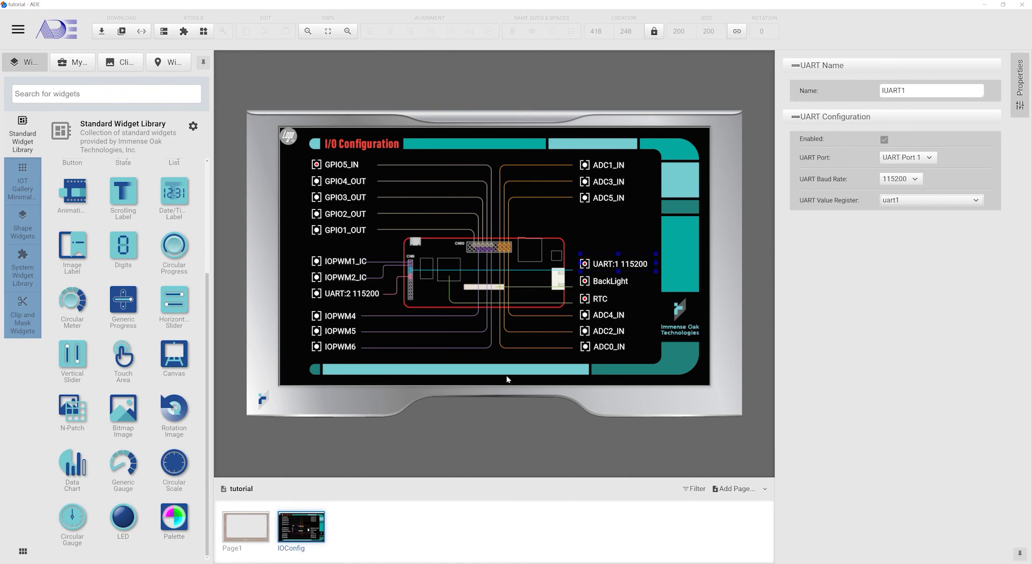